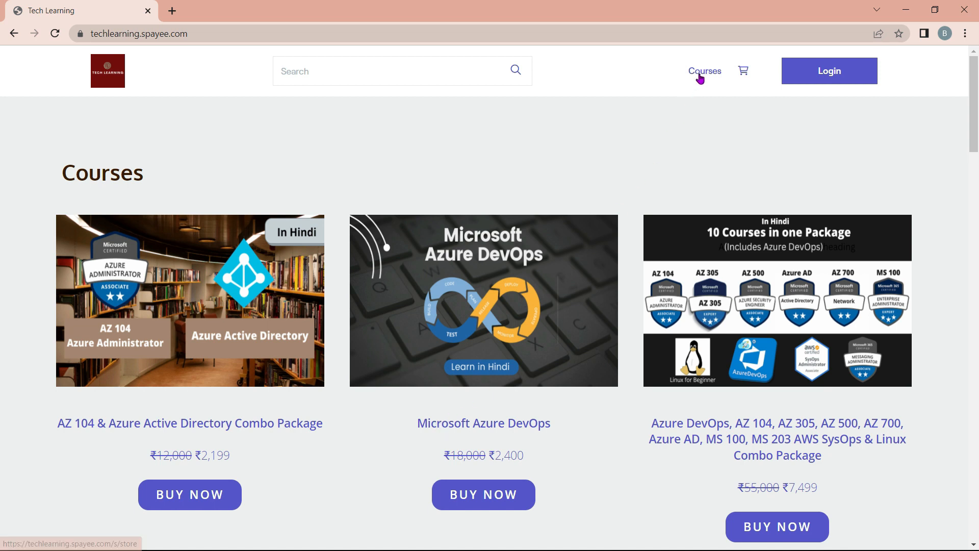
Open the course store and filter the courses by the Package category
click(701, 77)
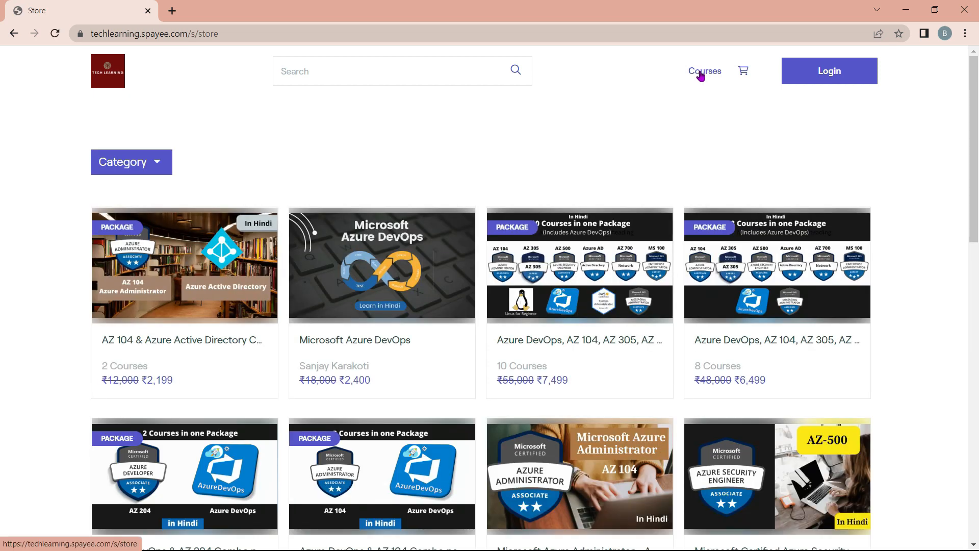
click(133, 165)
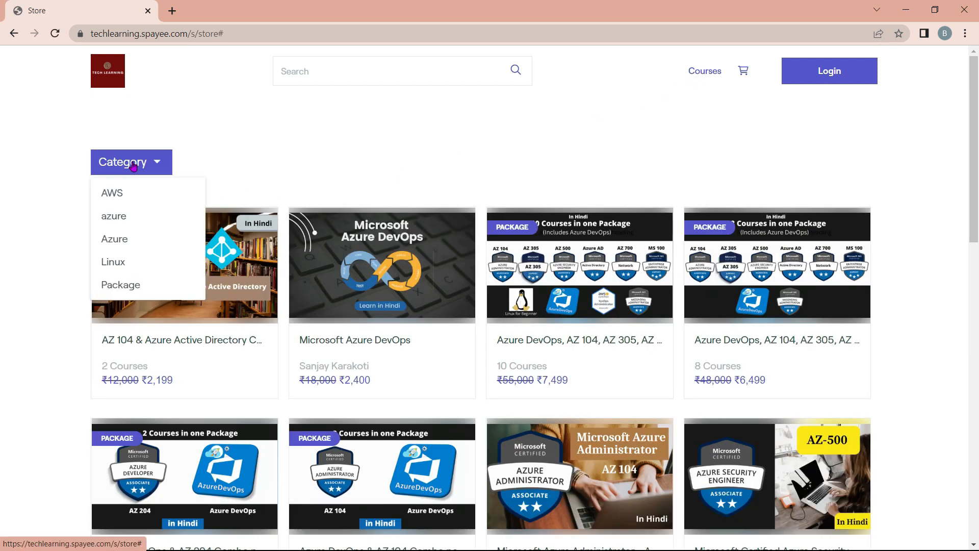
click(120, 285)
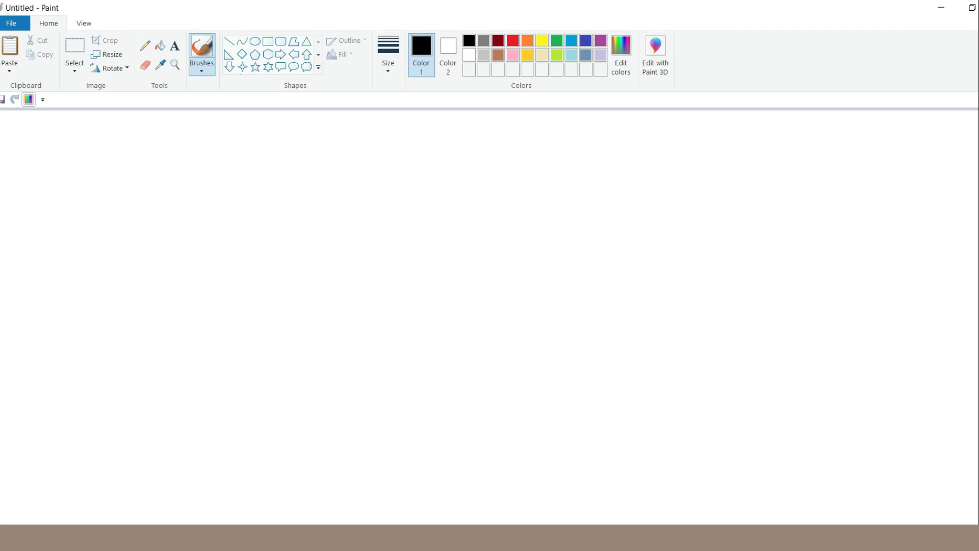
In Paint, draw two side-by-side rectangles near the canvas's upper edge, with the text Dinner inside the first and Guest inside the second
click(268, 40)
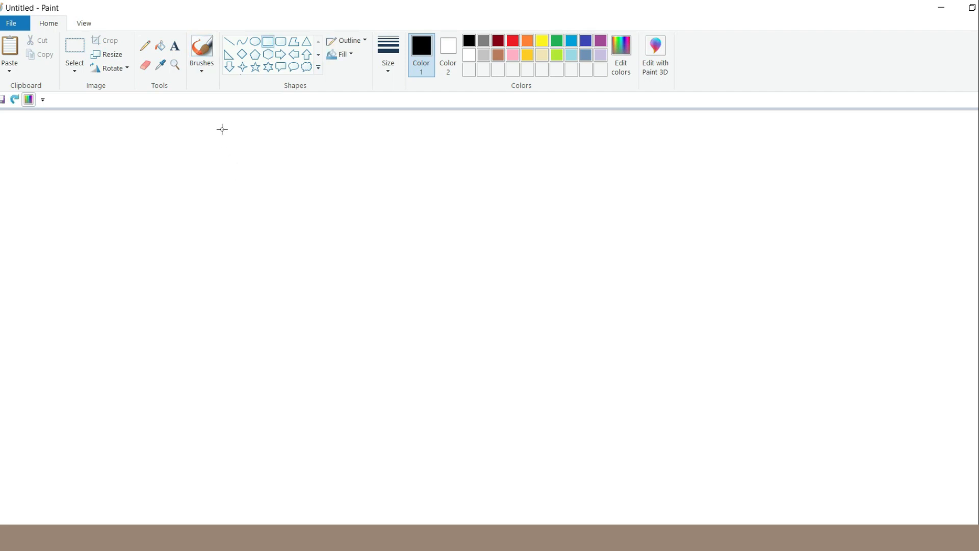
drag(72, 151, 232, 203)
click(175, 46)
click(119, 169)
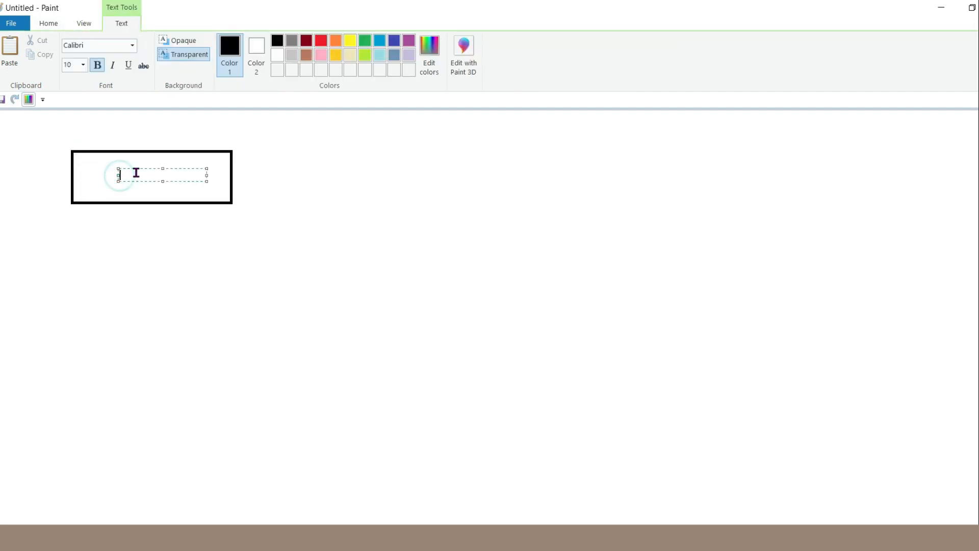
text(Dinner)
click(268, 41)
drag(367, 150, 531, 203)
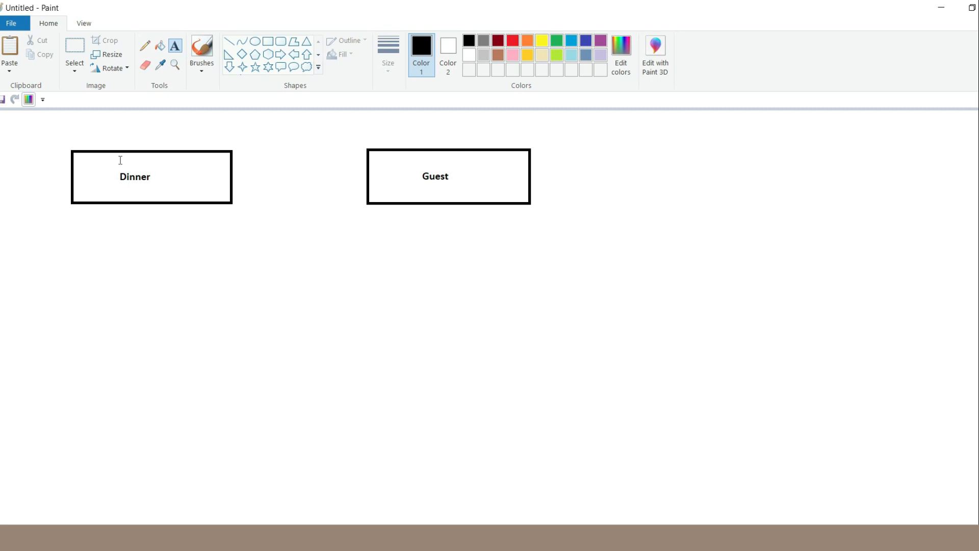
Add the heading Product above the Dinner box and the heading Customer above the Guest box
click(77, 143)
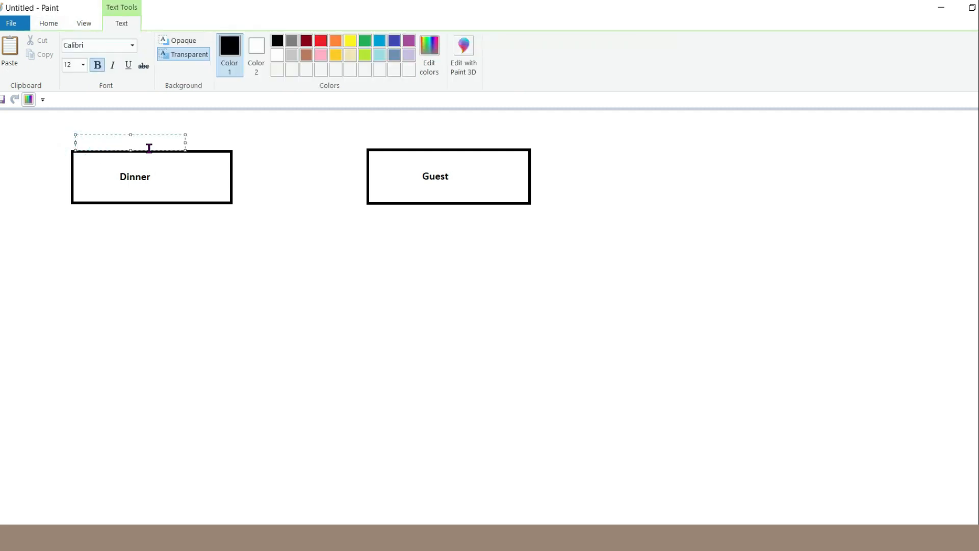
text(Product)
click(194, 247)
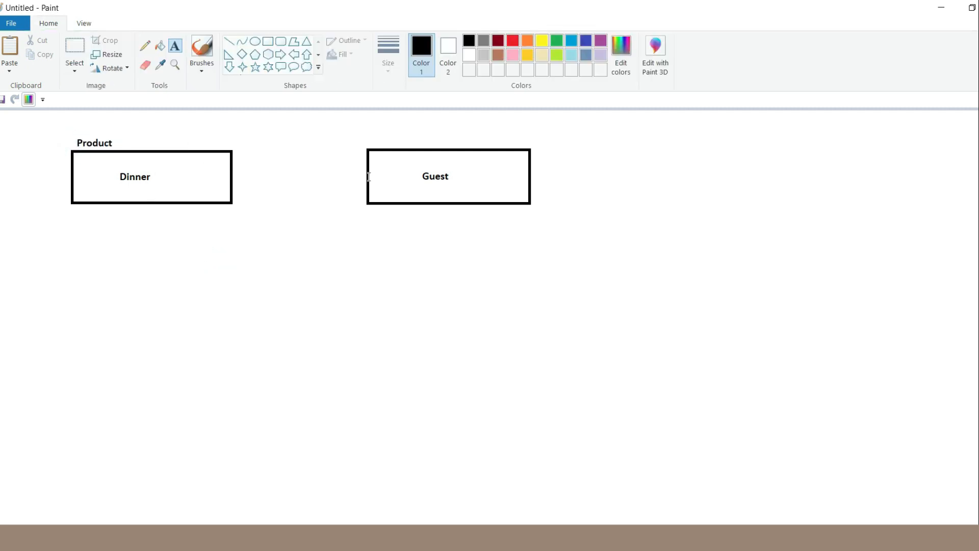
click(371, 141)
text(Customer)
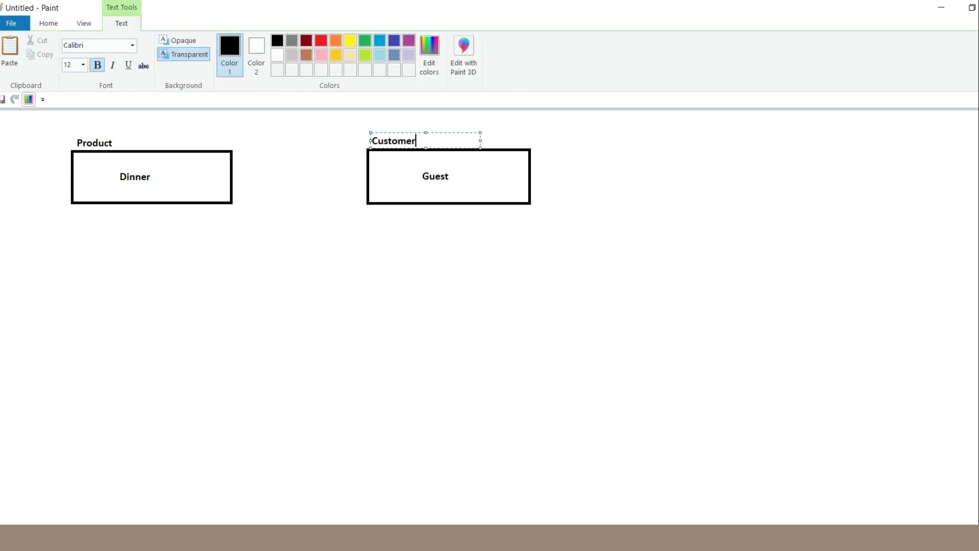
click(164, 363)
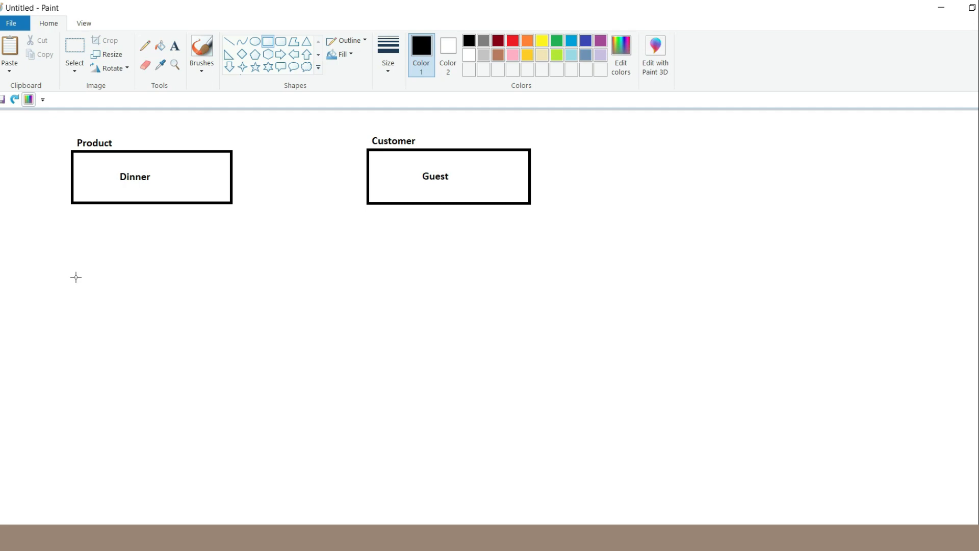
Draw a taller rectangle below the Dinner box and write Family and 5 Members on two lines inside it
drag(73, 277, 238, 426)
click(175, 46)
click(100, 310)
text(Family )
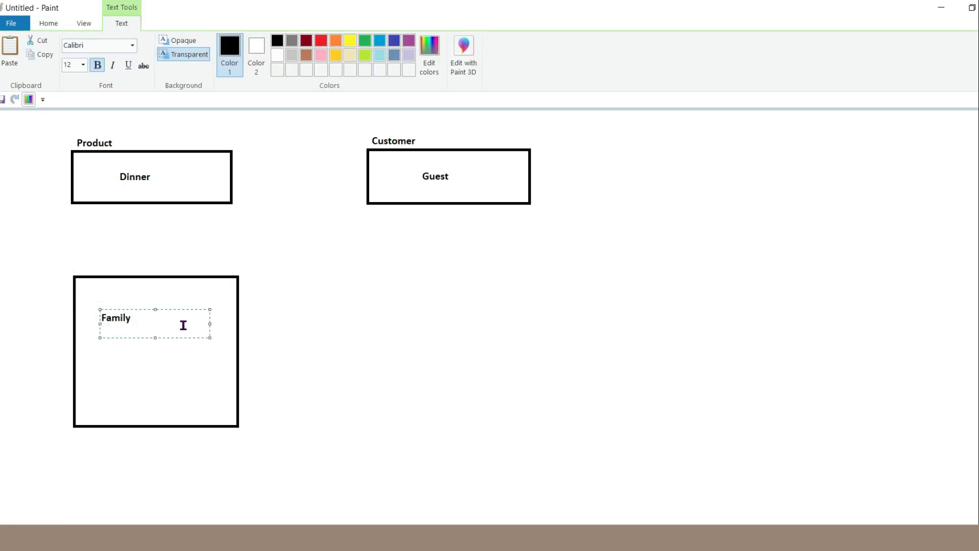
text(5 Members)
click(166, 390)
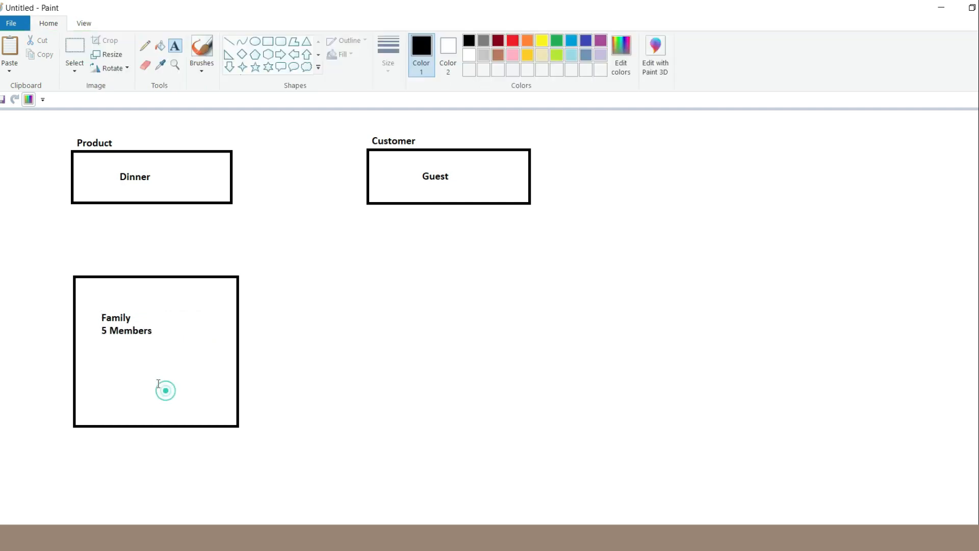
Add the heading Team above the box containing the Family text
click(76, 258)
text(Team)
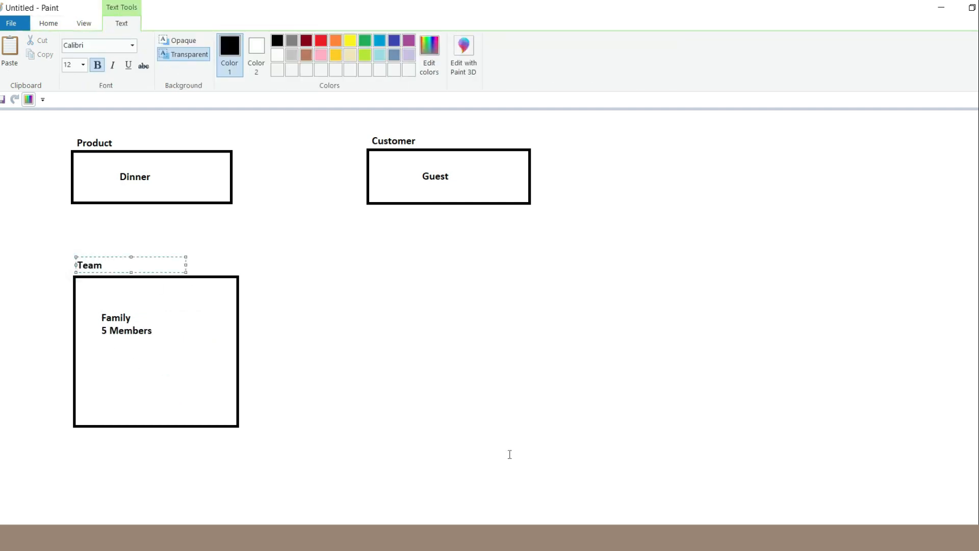
click(102, 321)
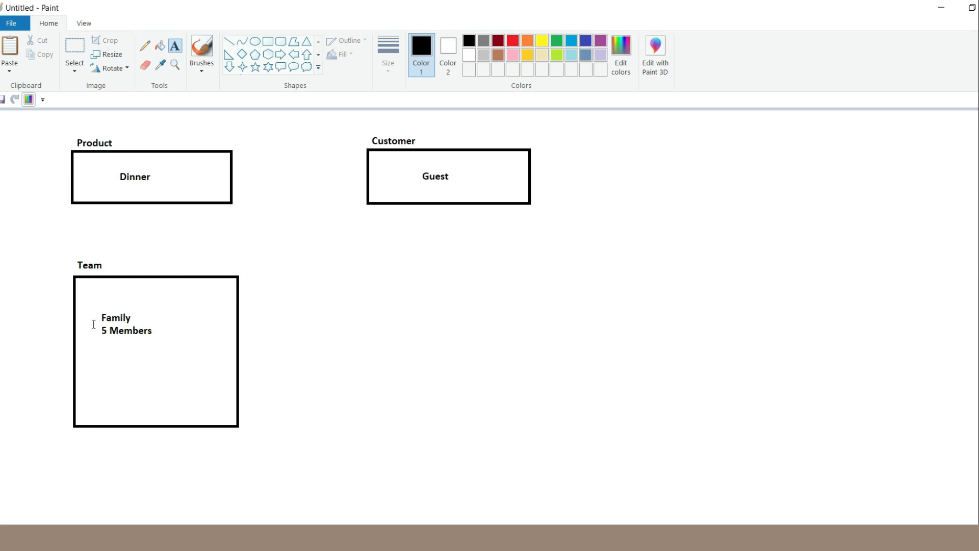
key(ctrl+z)
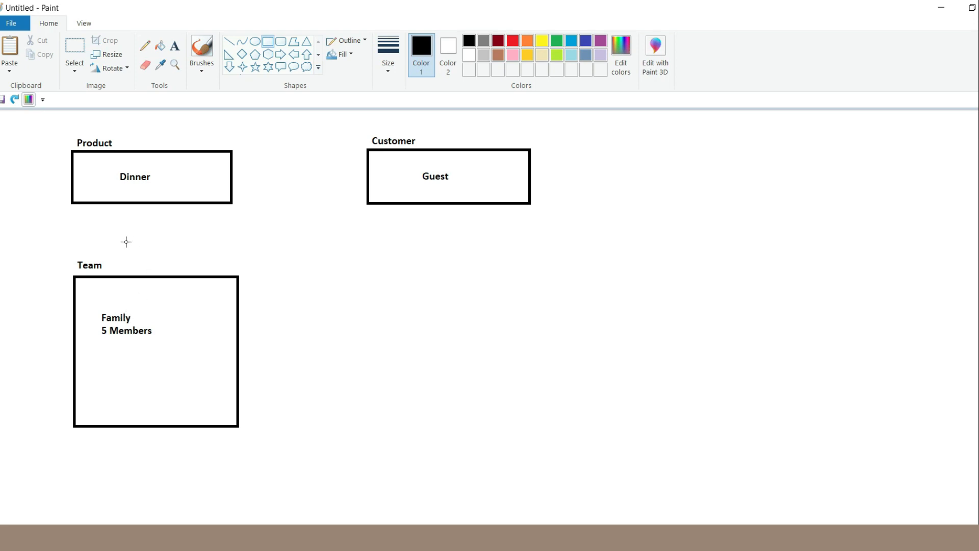
Draw a small rectangle between the Dinner box and the Team box and write Product Owner inside it
drag(117, 233, 215, 263)
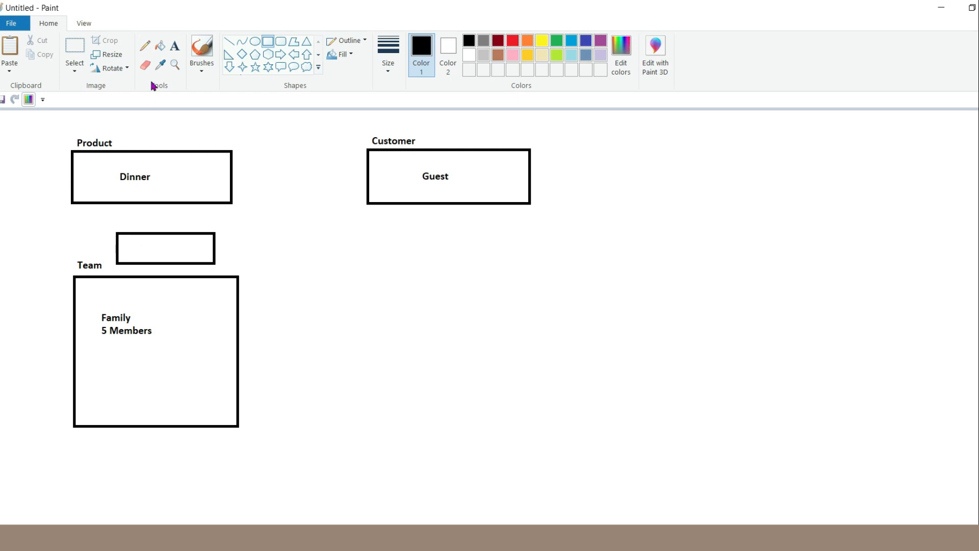
click(175, 46)
click(131, 246)
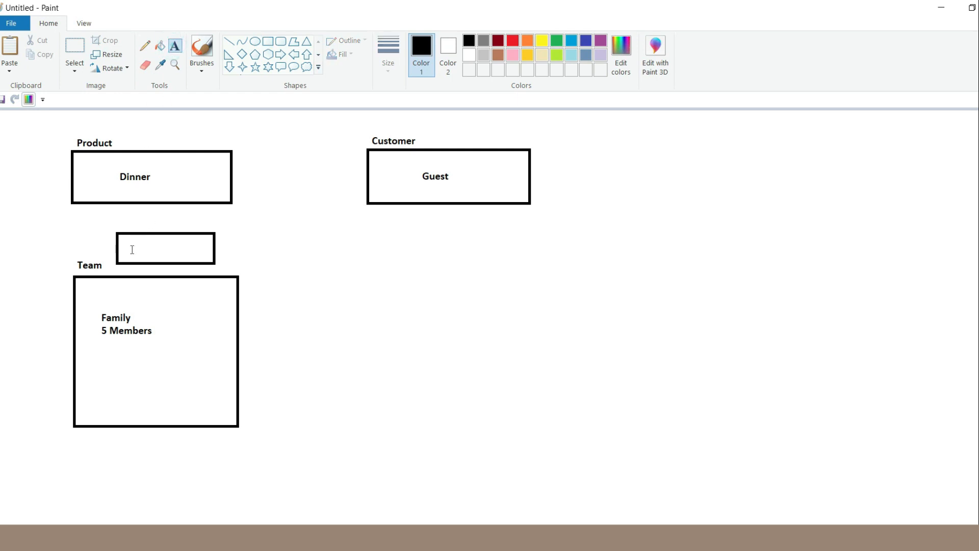
text(Product Owner)
Draw straight lines connecting the Product Owner box to the Guest, Dinner and Team boxes, and the Guest box to the Dinner box
click(229, 41)
mouse_move(217, 251)
mouse_down()
mouse_move(304, 192)
mouse_move(366, 178)
mouse_up()
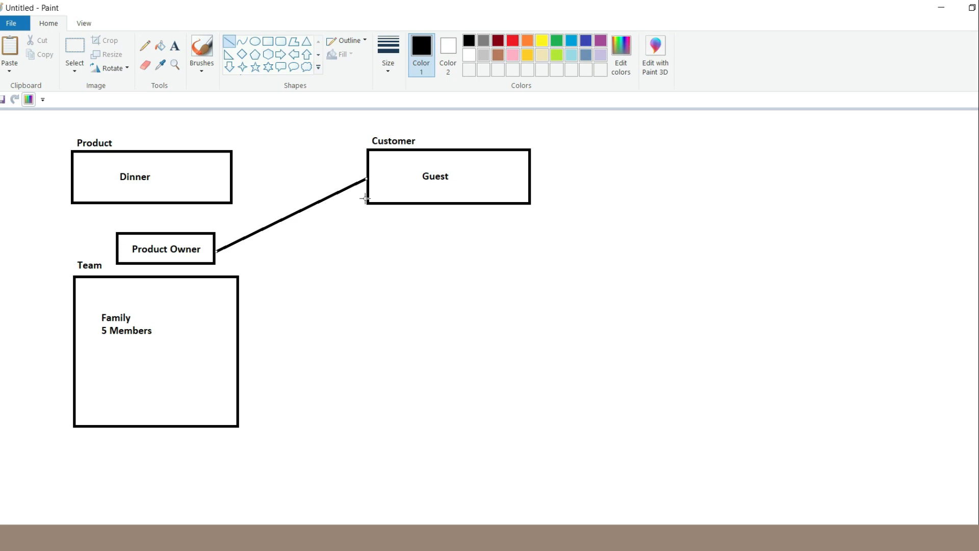
click(340, 210)
drag(366, 179, 231, 175)
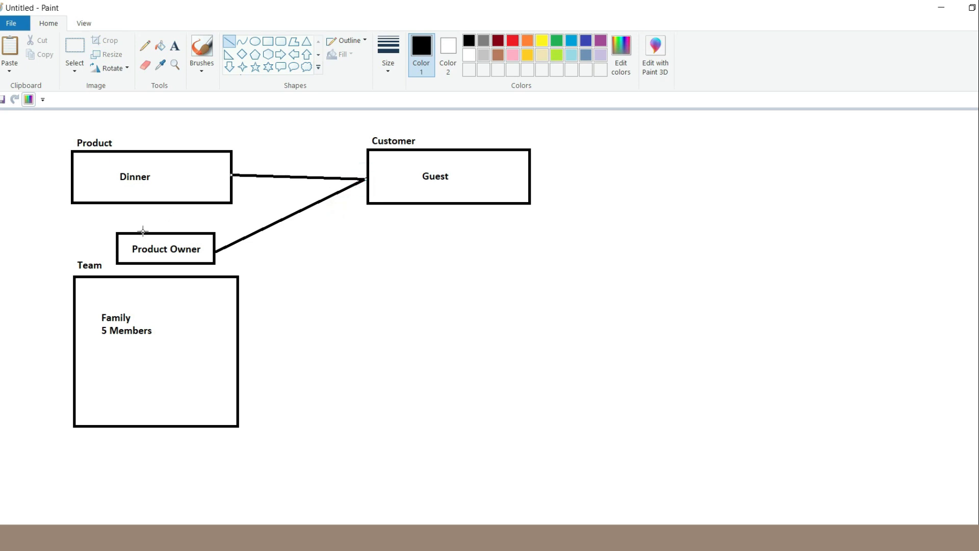
drag(156, 232, 155, 205)
drag(161, 262, 161, 276)
Write the label User Story above the line between the Dinner and Guest boxes
click(175, 45)
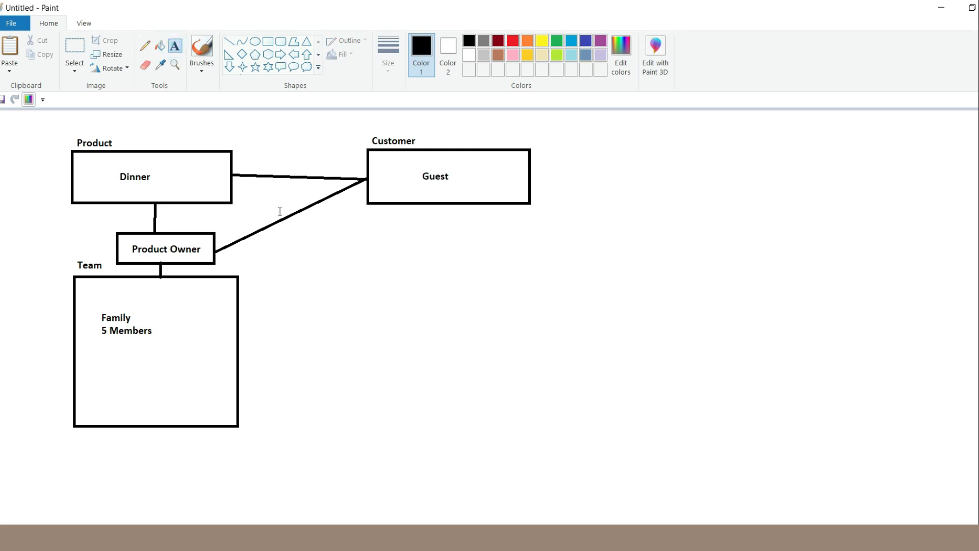
click(281, 166)
text(User Story)
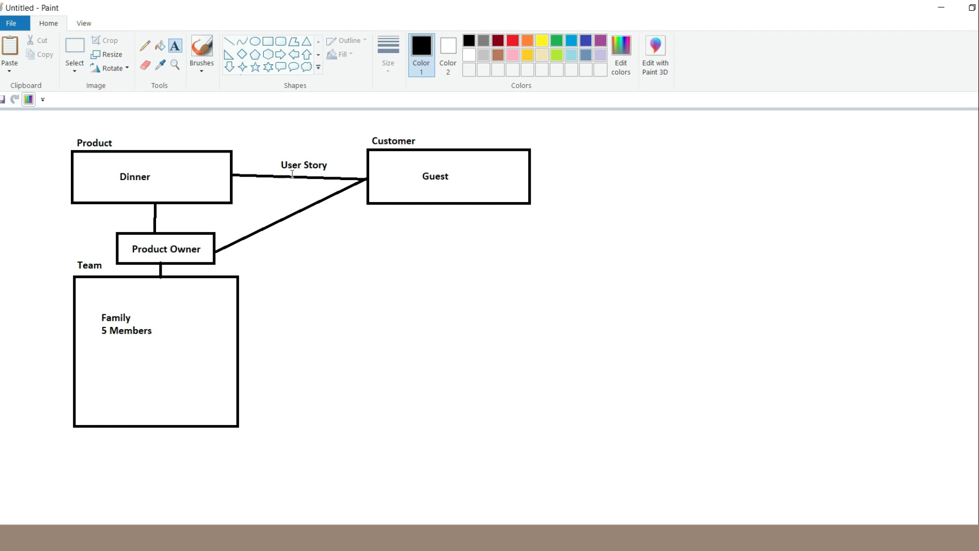